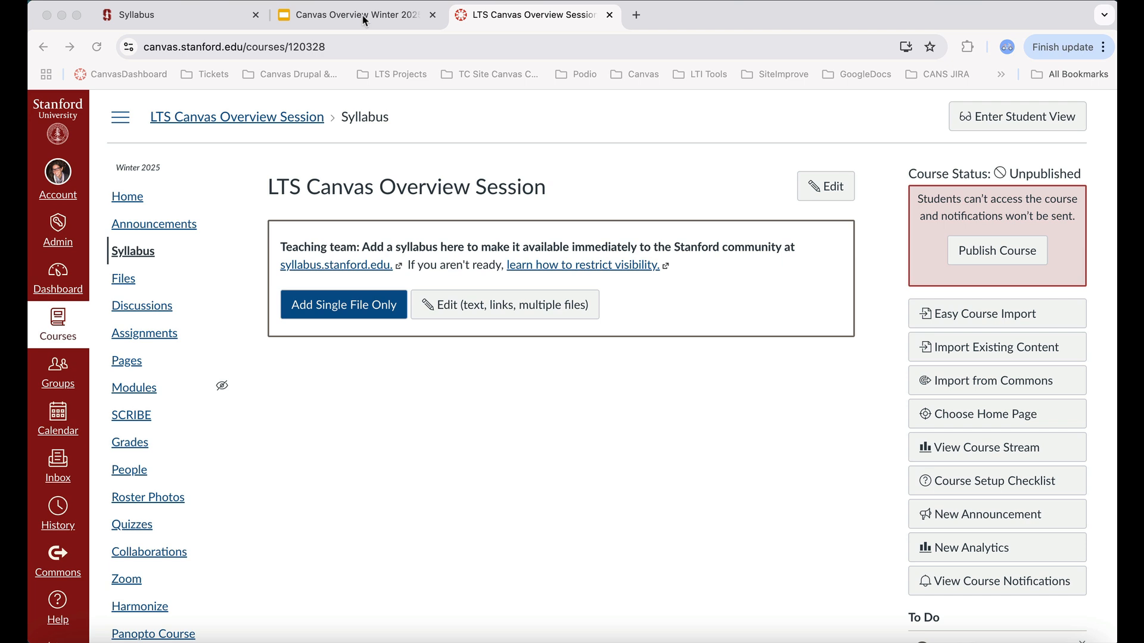
Present the 'Syllabus on Instructor Dashboard' slide as a slideshow, exit it, and return to the course tab.
{"action": "left_click", "coordinate": [336, 19]}
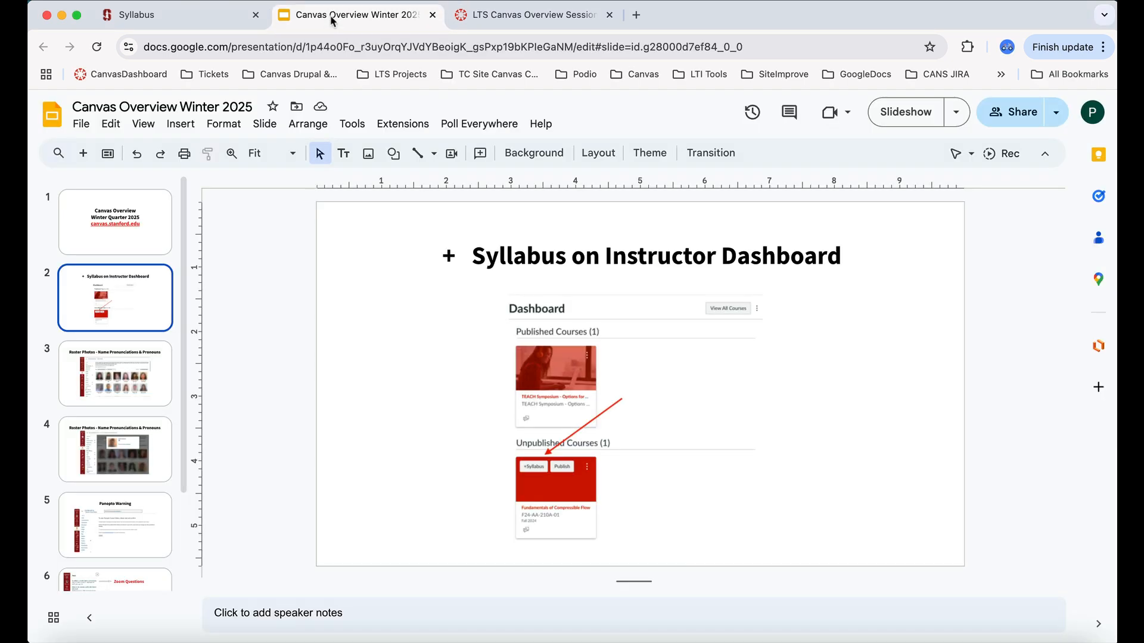
{"action": "left_click", "coordinate": [902, 117]}
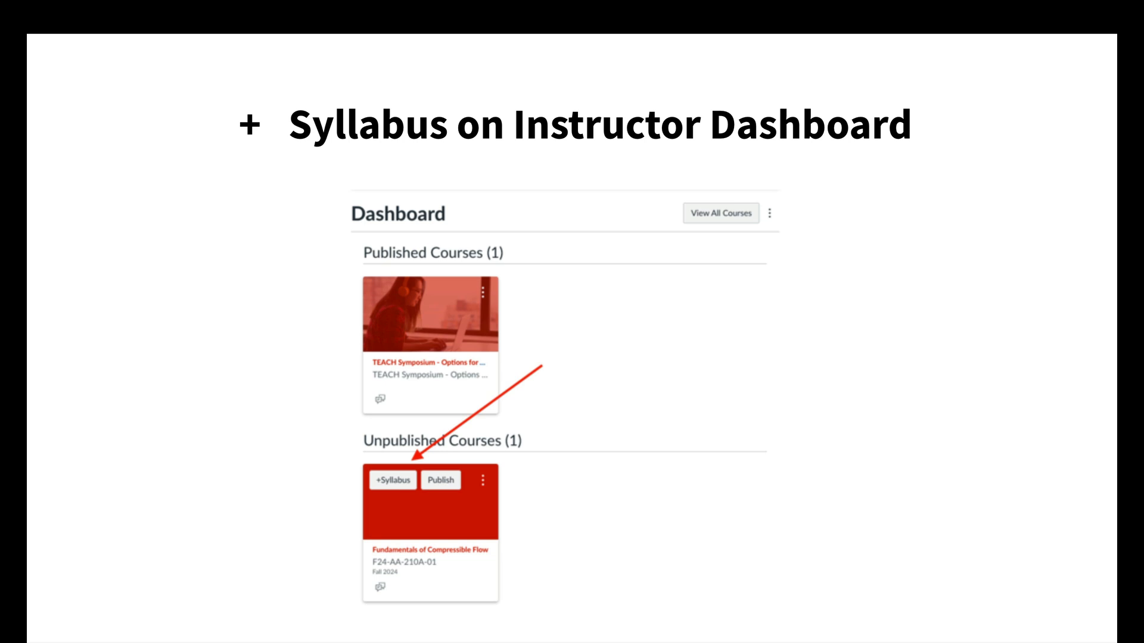
{"action": "key", "text": "Escape"}
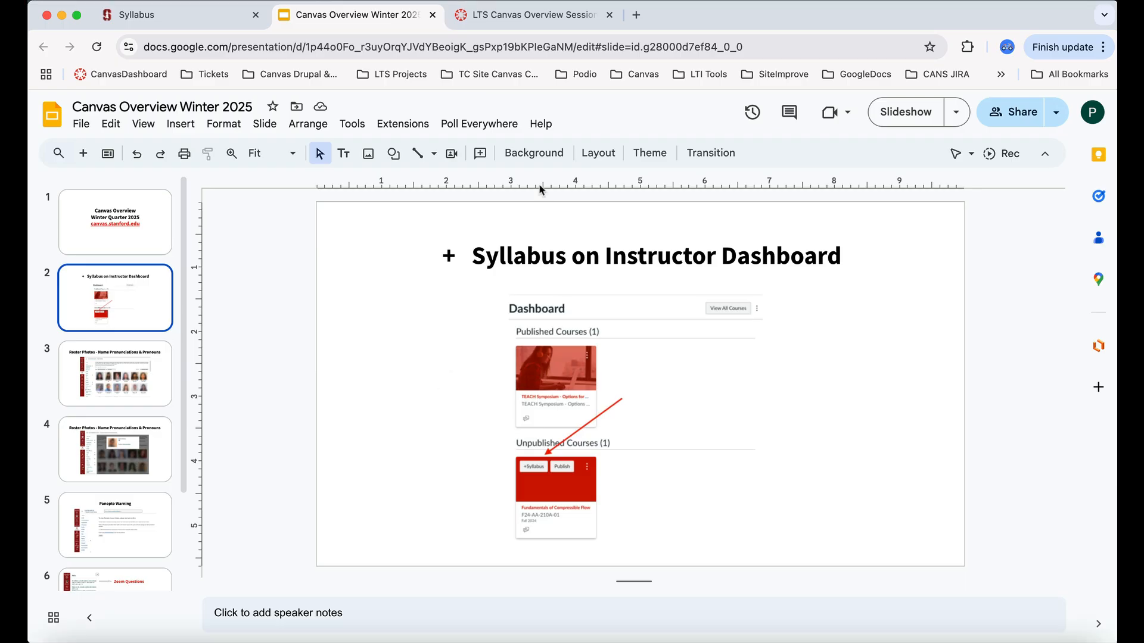
{"action": "left_click", "coordinate": [559, 22]}
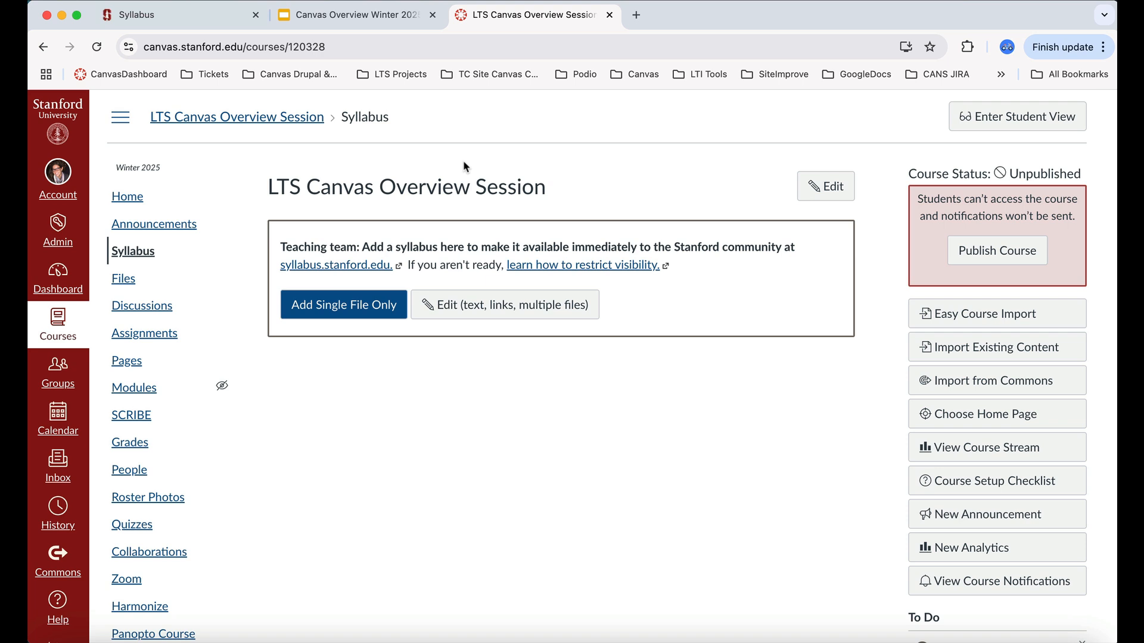
View the Stanford Syllabus public site, then return to the course's Syllabus page.
{"action": "left_click", "coordinate": [201, 16]}
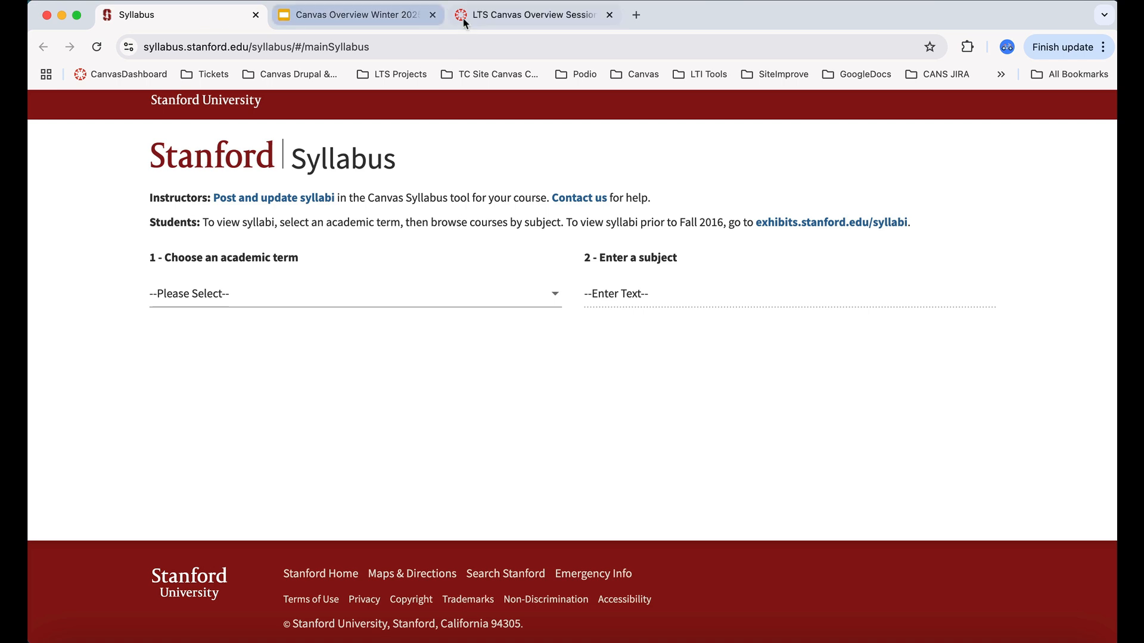
{"action": "left_click", "coordinate": [537, 19]}
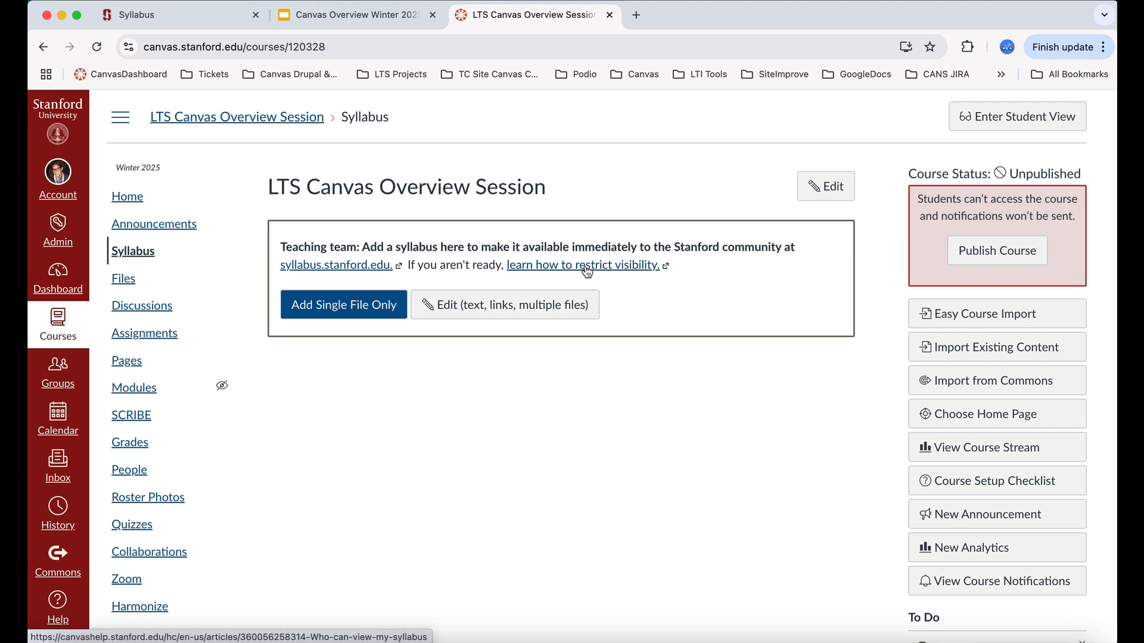
{"action": "left_click", "coordinate": [560, 68]}
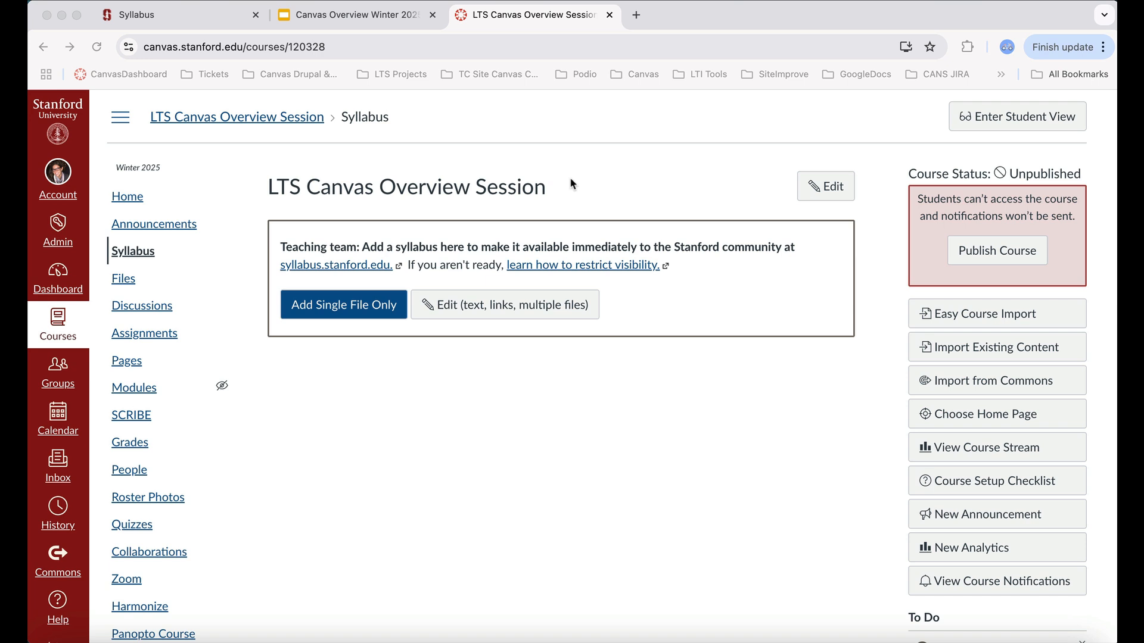
Add Winter2025Syllabus from the computer as a single syllabus file with usage right 'I hold the copyright'.
{"action": "left_click", "coordinate": [343, 307]}
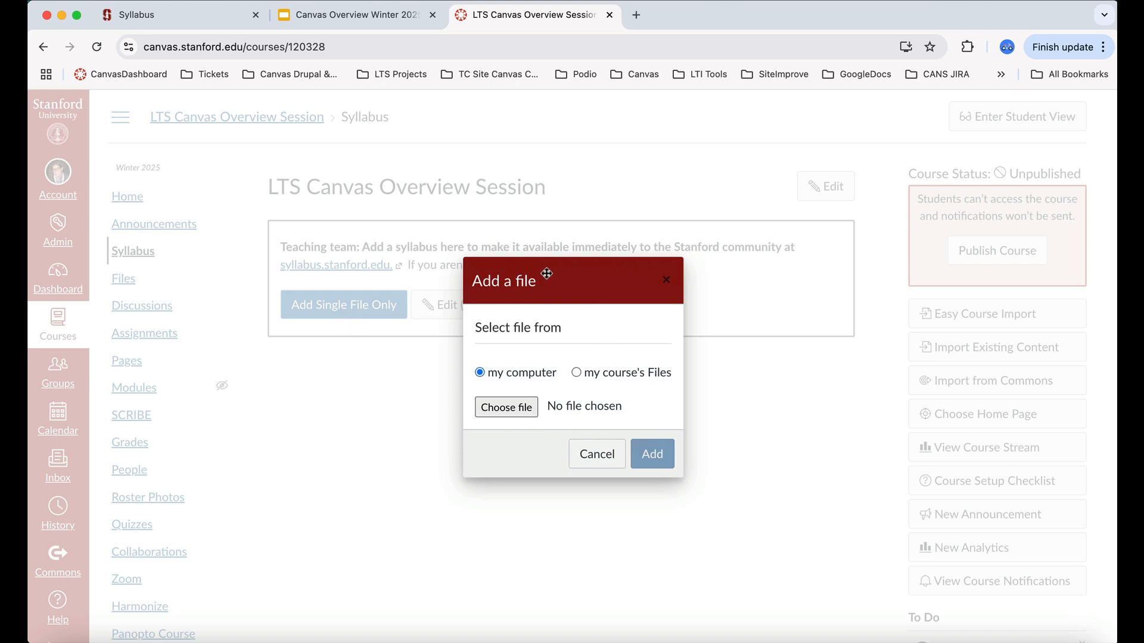
{"action": "left_click", "coordinate": [514, 408]}
{"action": "left_click", "coordinate": [514, 408]}
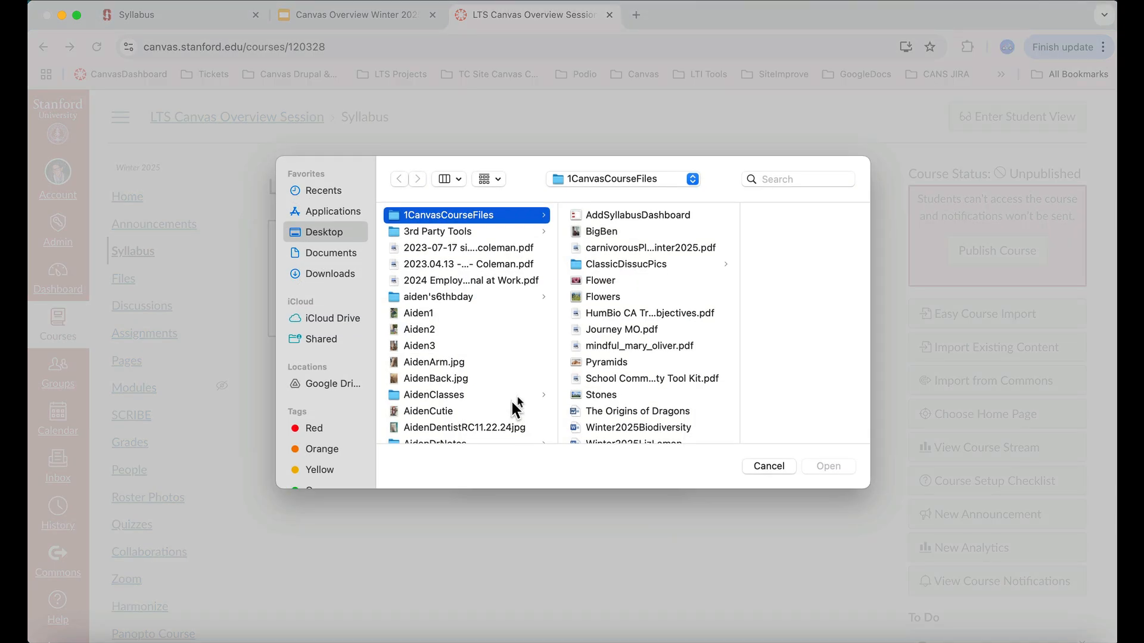
{"action": "scroll", "coordinate": [664, 380], "scroll_direction": "down", "scroll_amount": 3}
{"action": "left_click", "coordinate": [671, 429]}
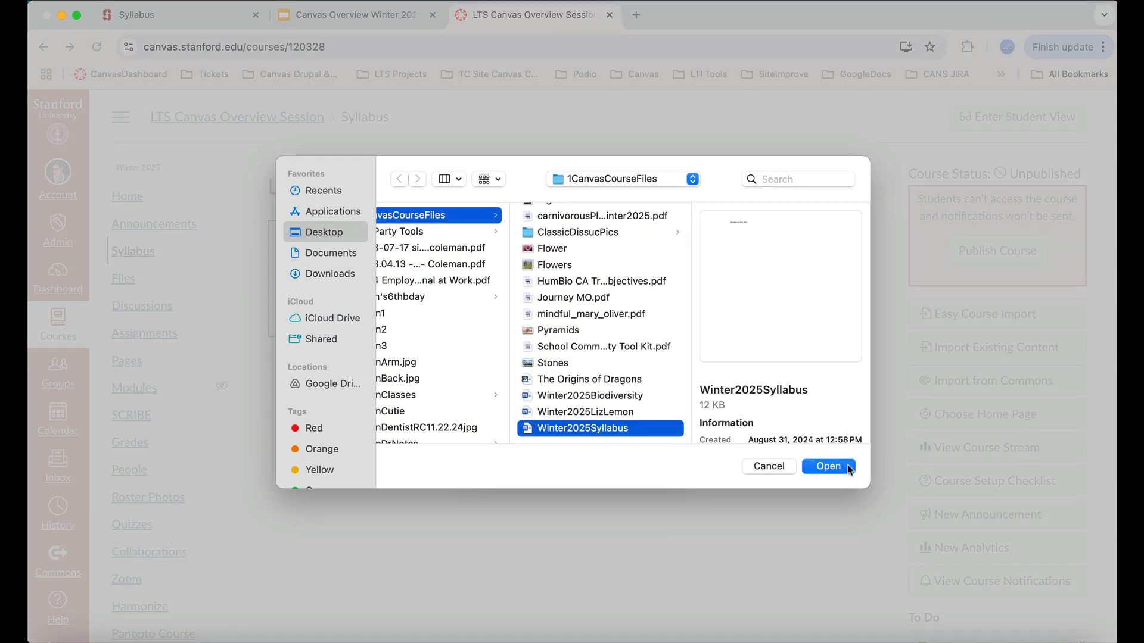
{"action": "left_click", "coordinate": [841, 466]}
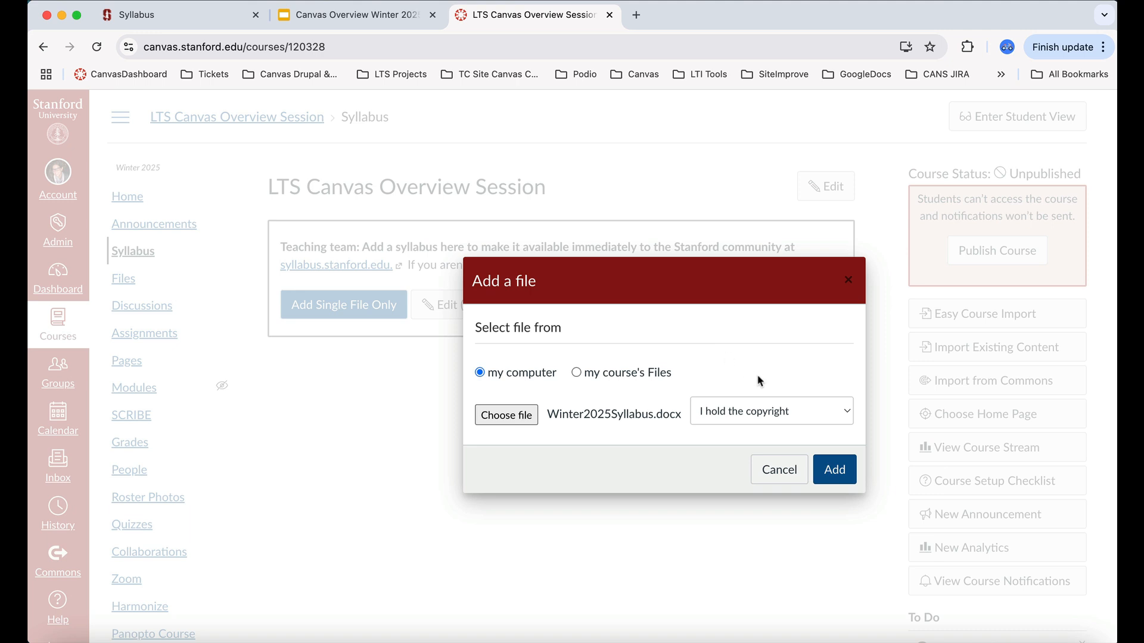
{"action": "left_click", "coordinate": [848, 416]}
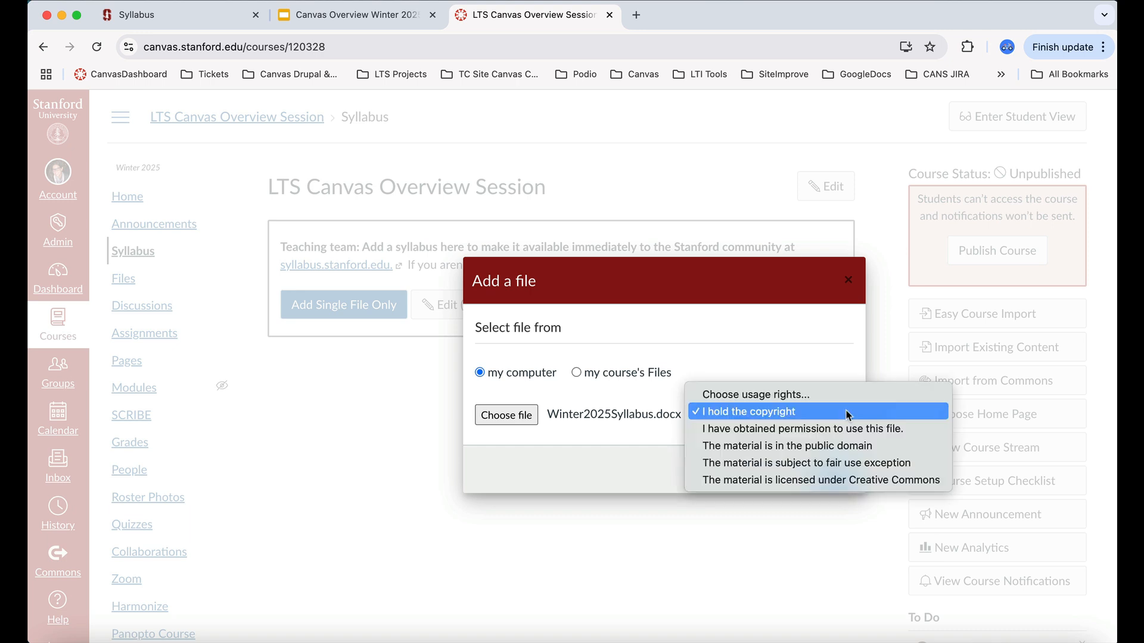
{"action": "left_click", "coordinate": [793, 411]}
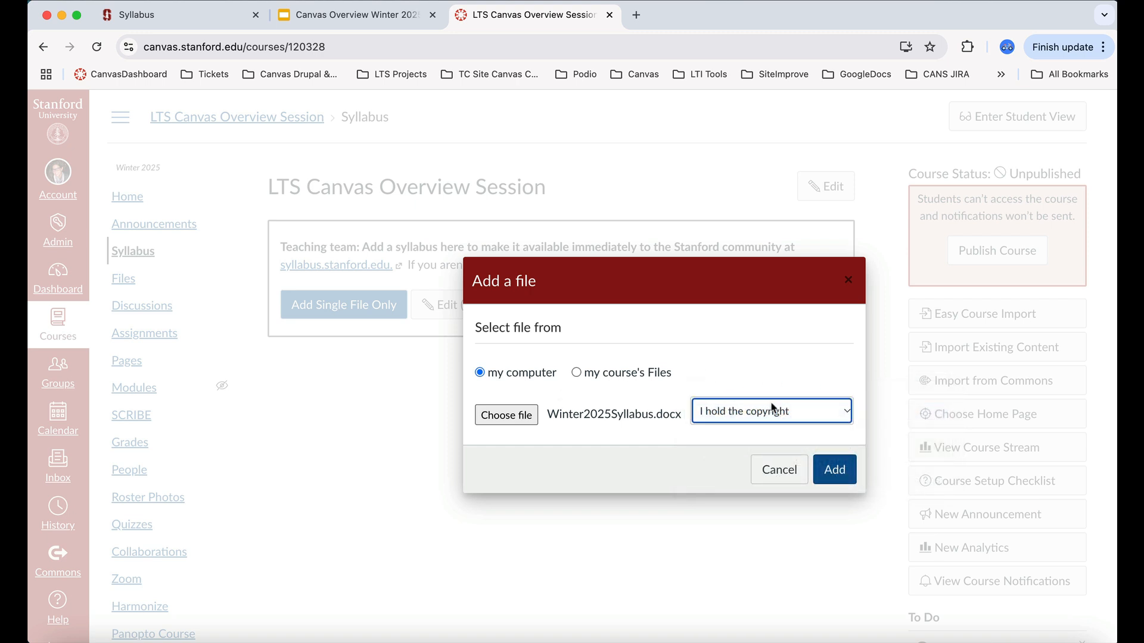
{"action": "left_click", "coordinate": [840, 470]}
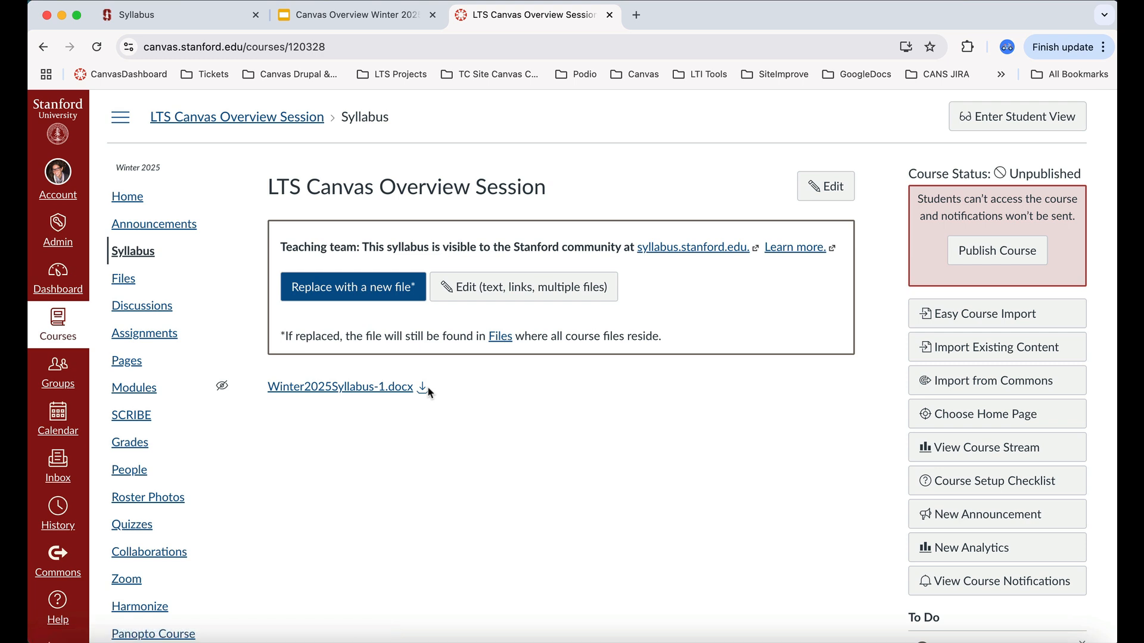
Edit the syllabus, delete the Winter2025Syllabus-1.docx link from the description, and update the syllabus.
{"action": "left_click", "coordinate": [831, 188]}
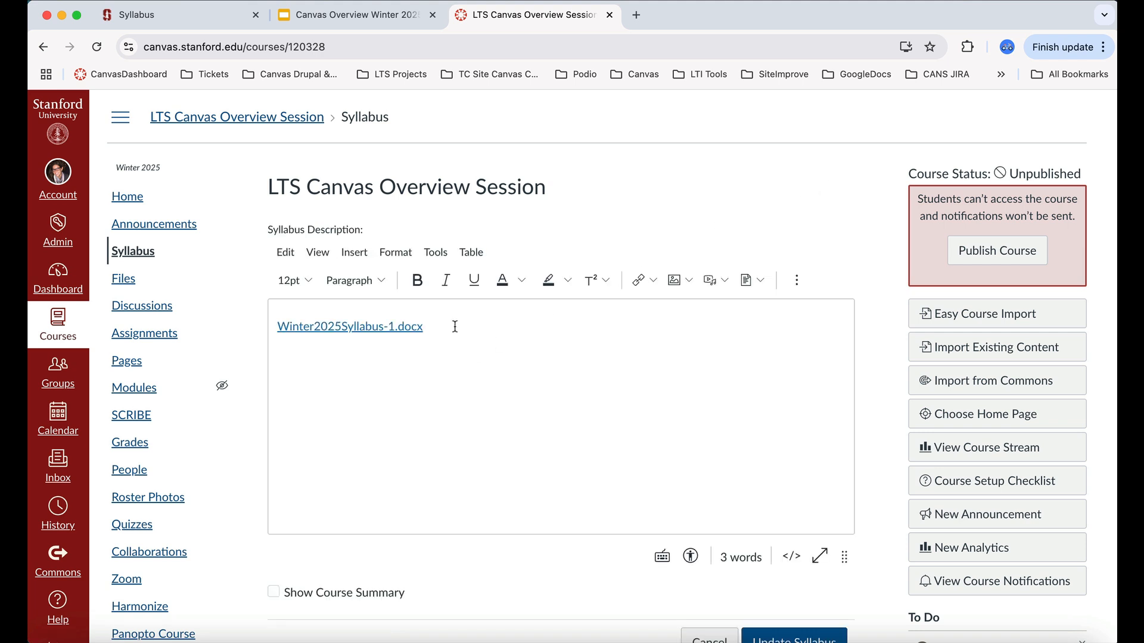
{"action": "left_click", "coordinate": [429, 325]}
{"action": "triple_click", "coordinate": [429, 322]}
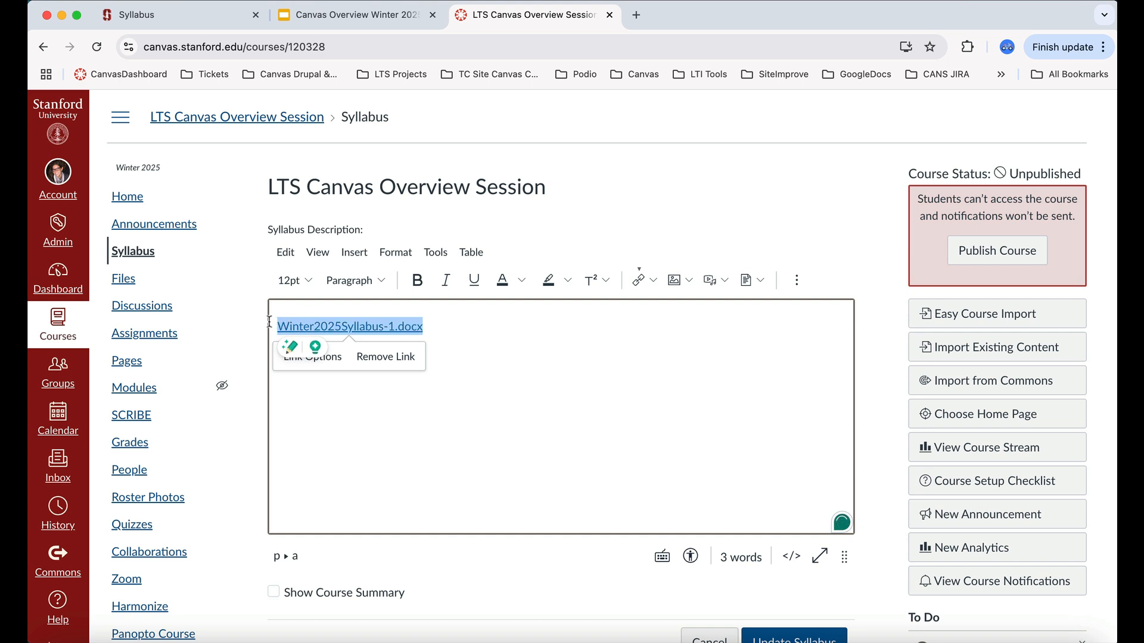
{"action": "key", "text": "BackSpace"}
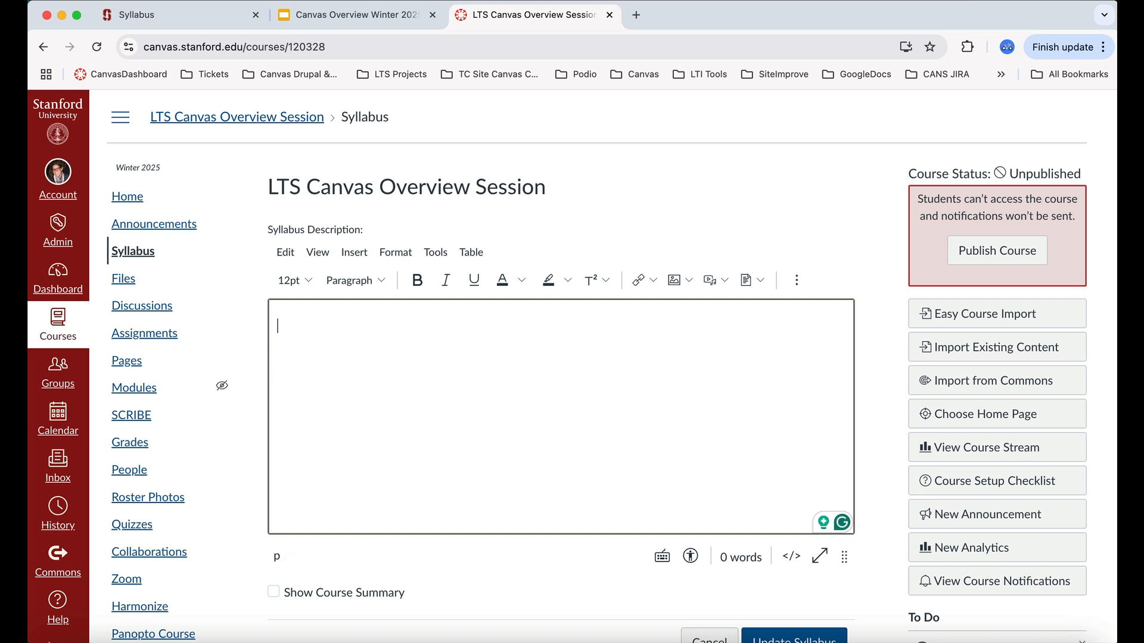
{"action": "scroll", "coordinate": [475, 365], "scroll_direction": "down", "scroll_amount": 3}
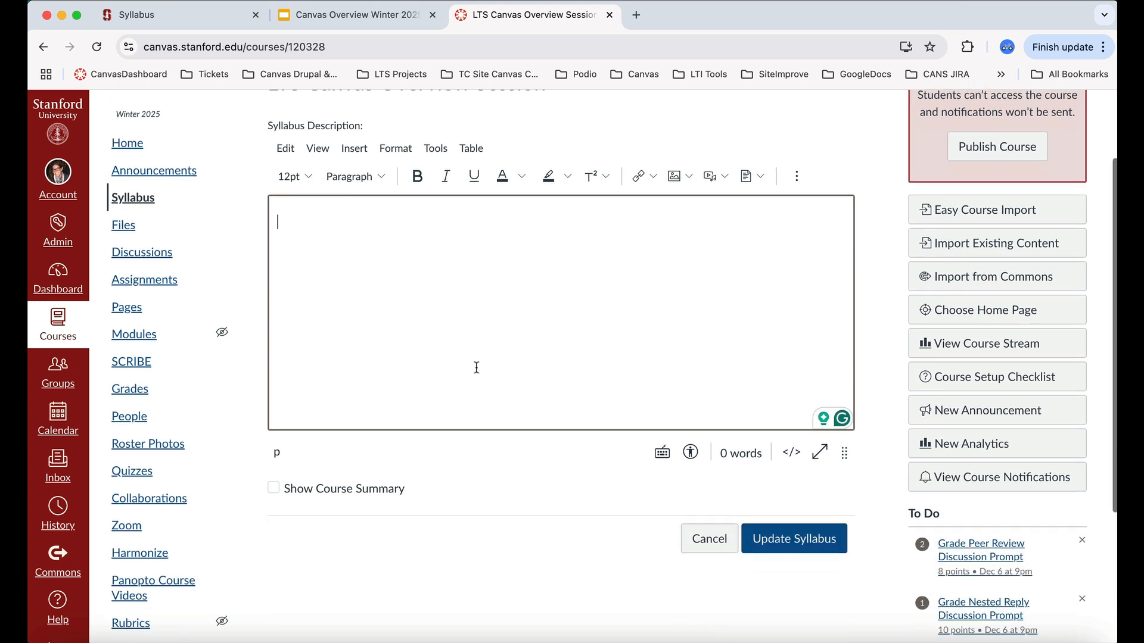
{"action": "left_click", "coordinate": [792, 540]}
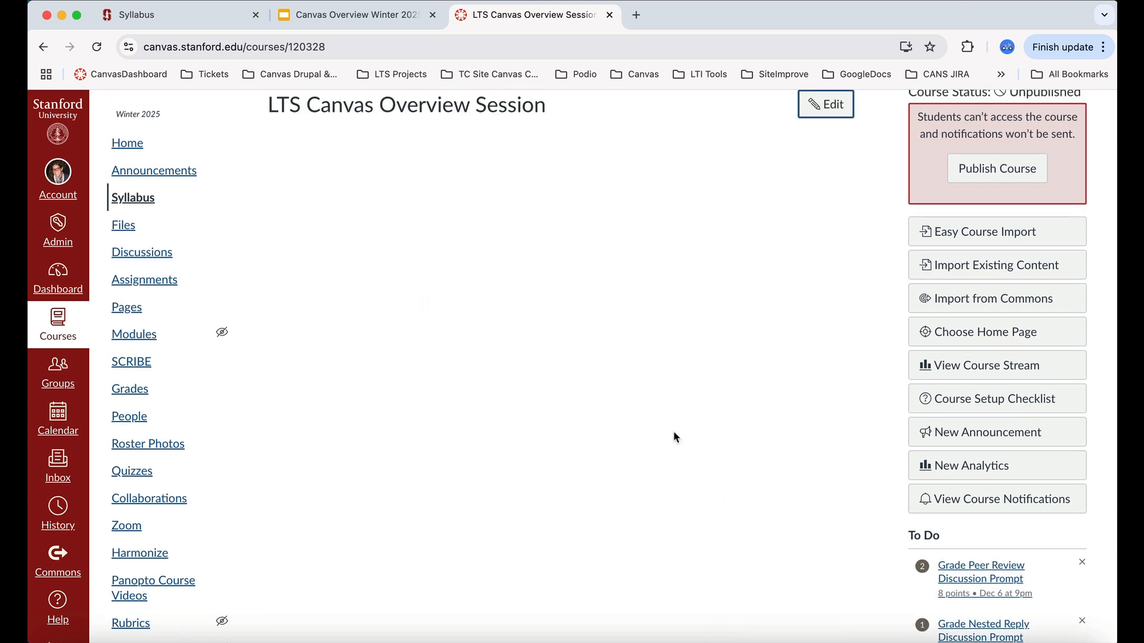
Reopen the course Syllabus page and switch it to edit mode.
{"action": "scroll", "coordinate": [674, 431], "scroll_direction": "up", "scroll_amount": 2}
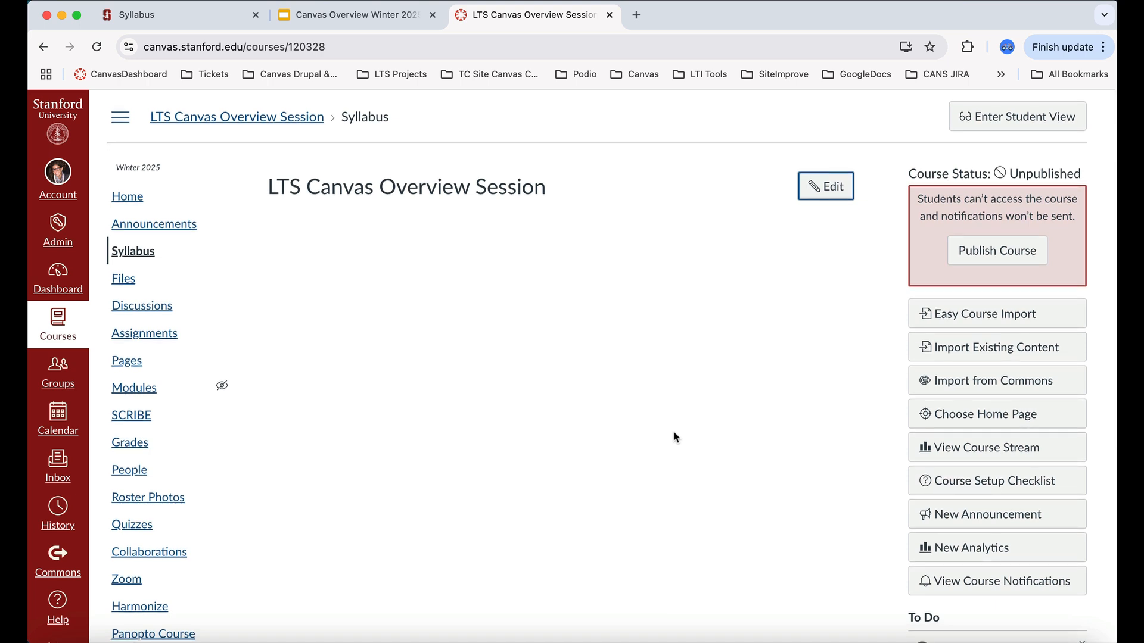
{"action": "left_click", "coordinate": [151, 254]}
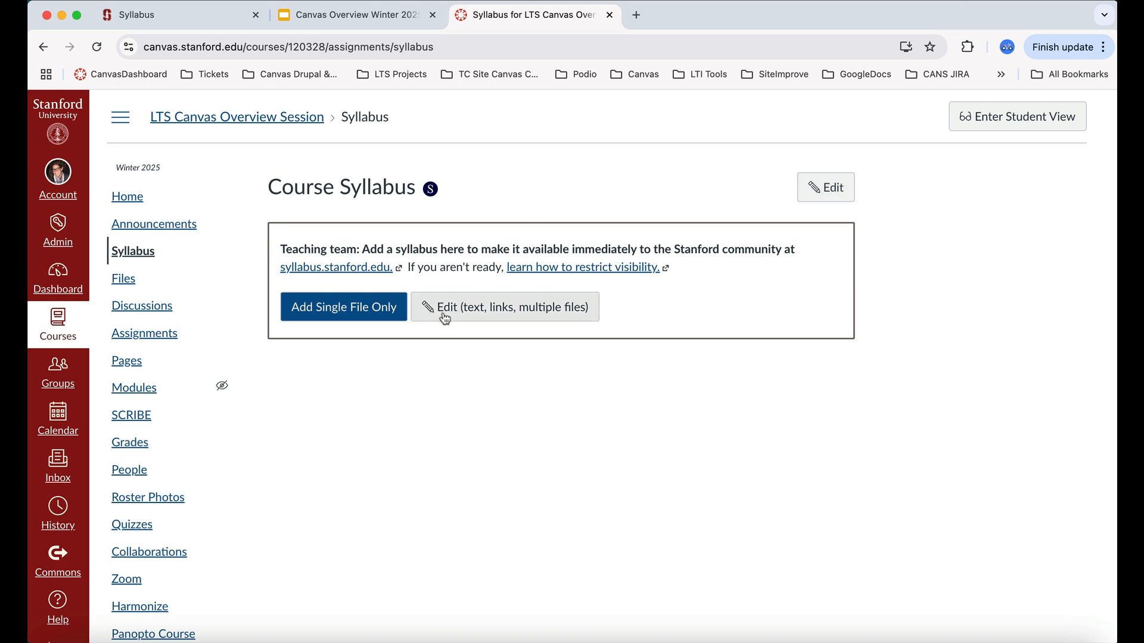
{"action": "left_click", "coordinate": [841, 189]}
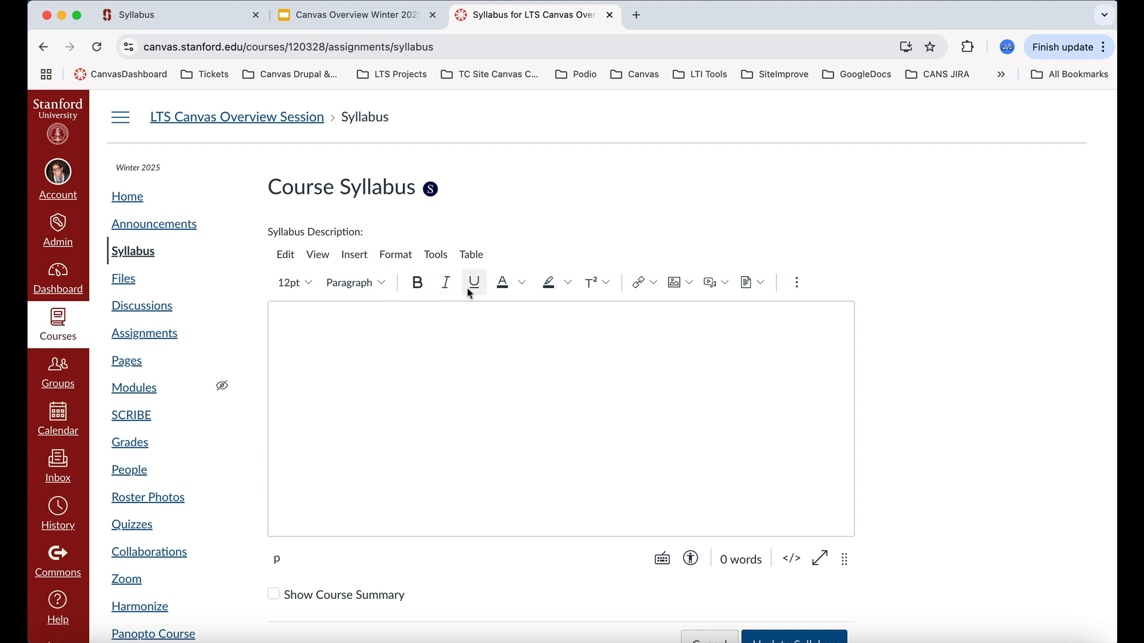
Browse the editor's link, image, media and document insert menus.
{"action": "left_click", "coordinate": [653, 285]}
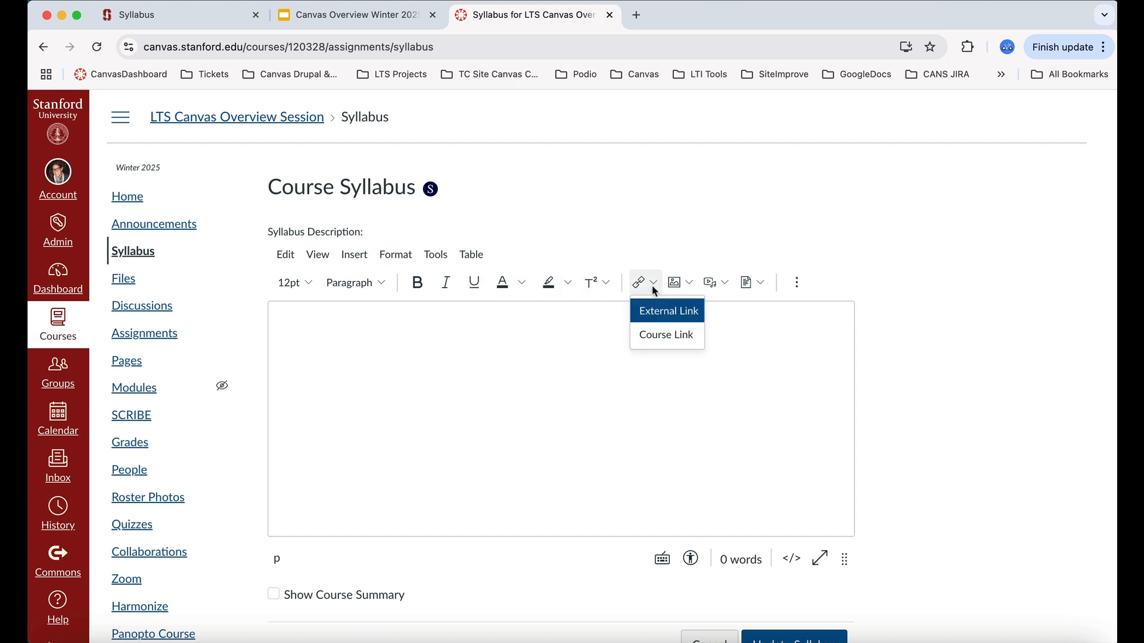
{"action": "left_click", "coordinate": [686, 286]}
{"action": "left_click", "coordinate": [726, 289]}
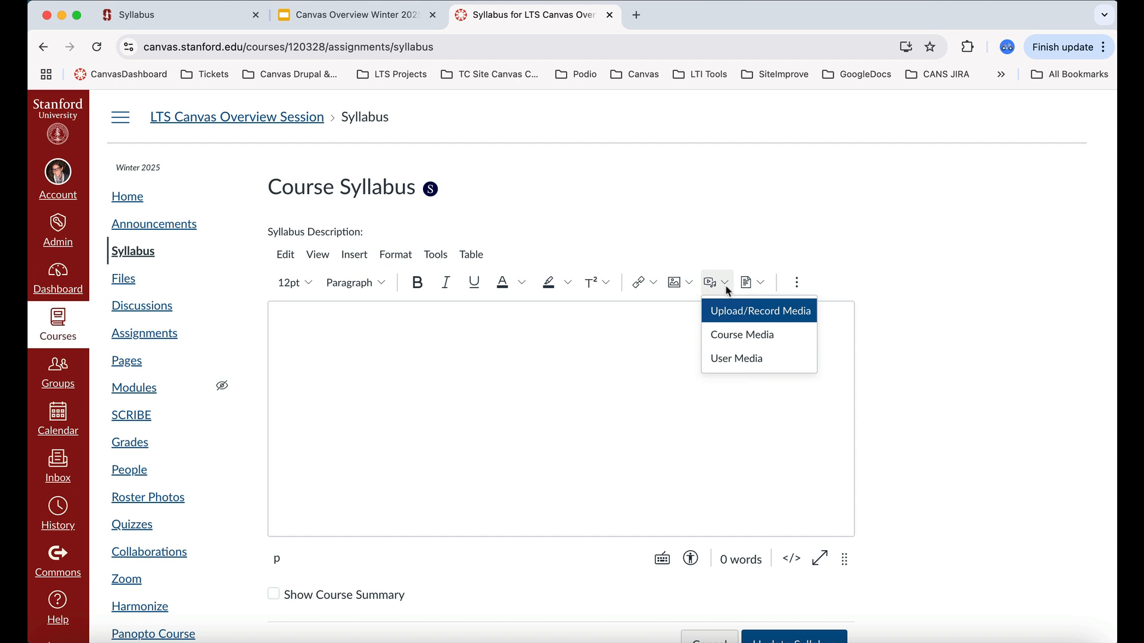
{"action": "left_click", "coordinate": [762, 284]}
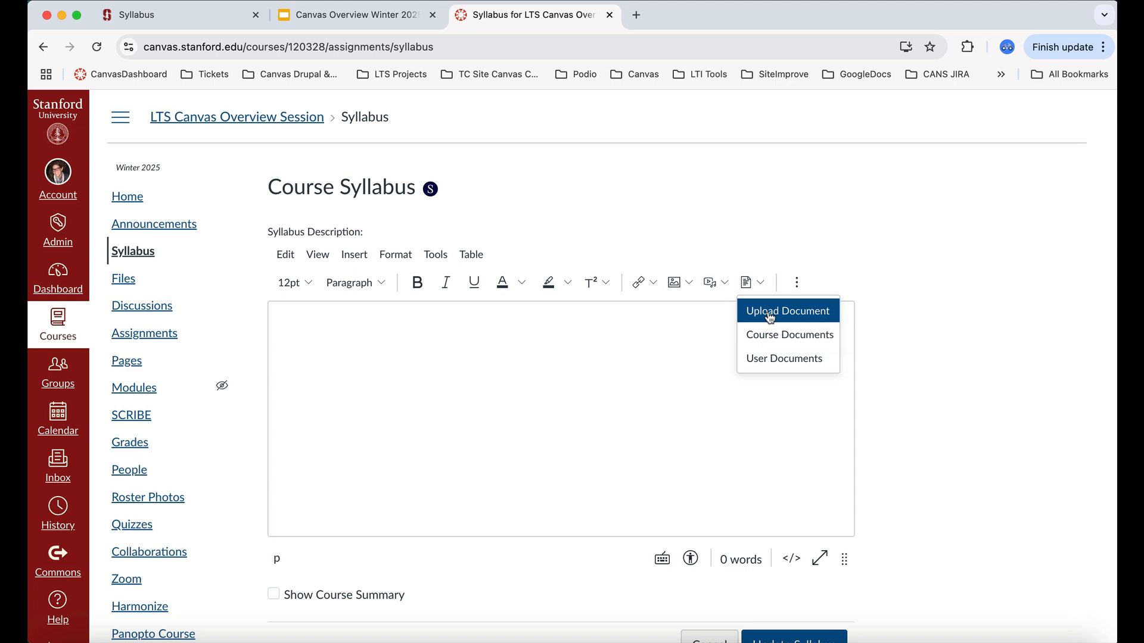
Upload Winter2025Syllabus as a document into the syllabus description with usage right 'I hold the copyright', and update the syllabus.
{"action": "left_click", "coordinate": [769, 314]}
{"action": "left_click", "coordinate": [604, 360]}
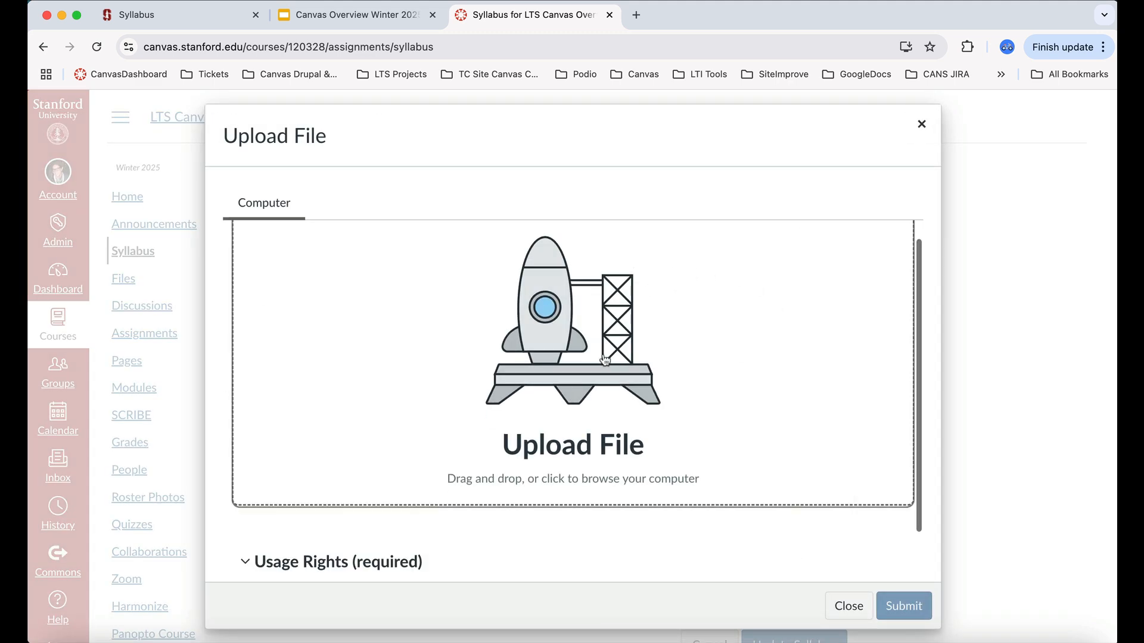
{"action": "scroll", "coordinate": [655, 358], "scroll_direction": "down", "scroll_amount": 3}
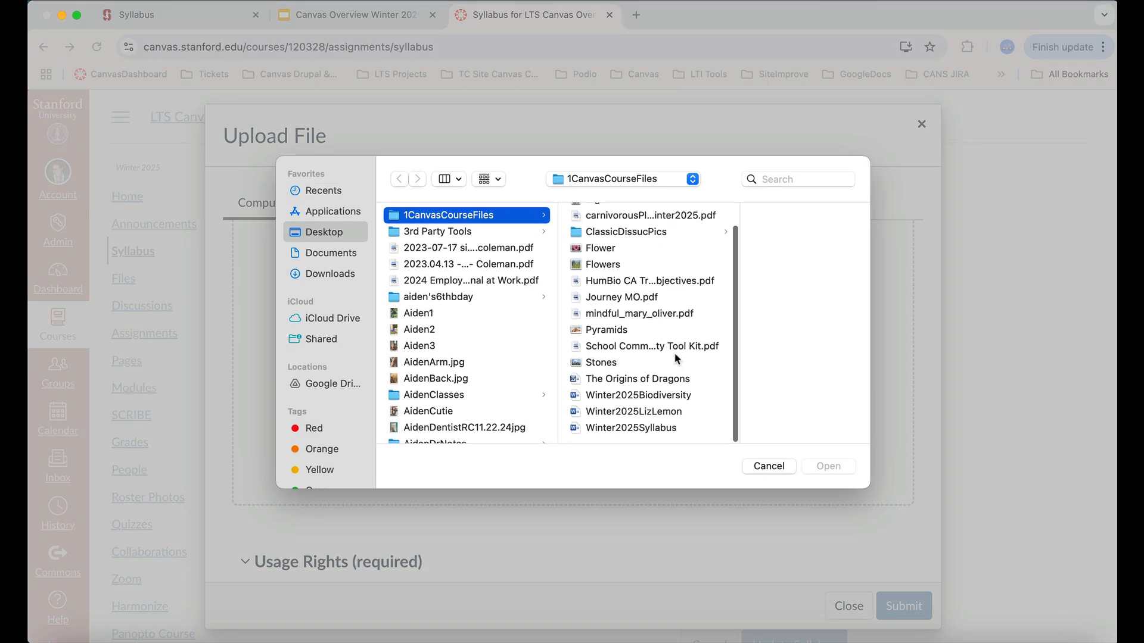
{"action": "left_click", "coordinate": [668, 429]}
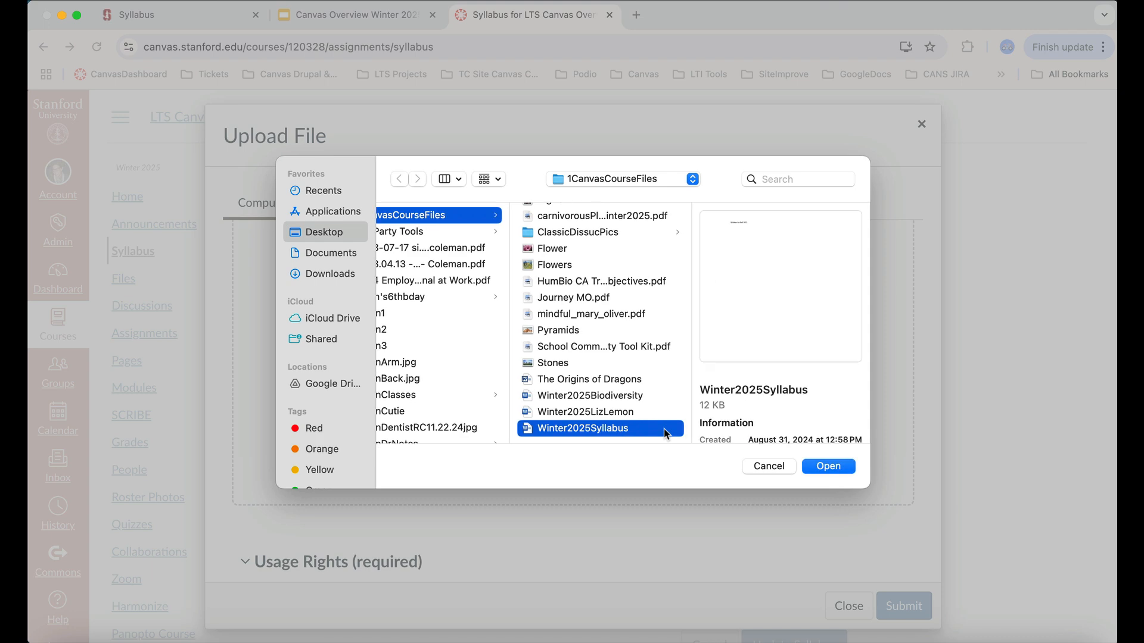
{"action": "left_click", "coordinate": [829, 465]}
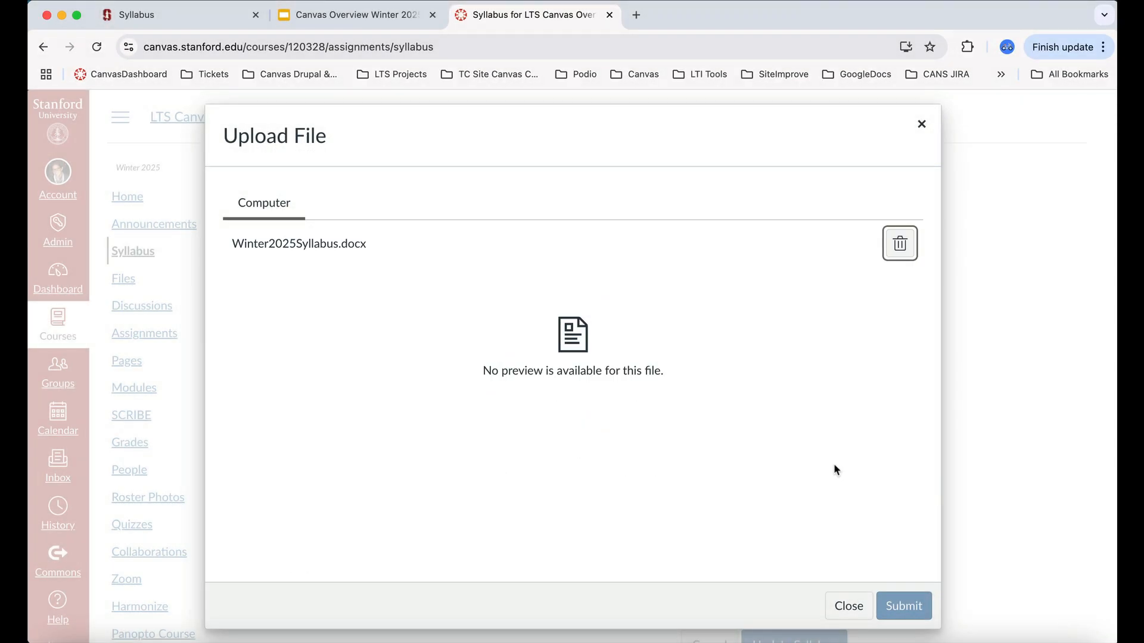
{"action": "scroll", "coordinate": [834, 465], "scroll_direction": "down", "scroll_amount": 1}
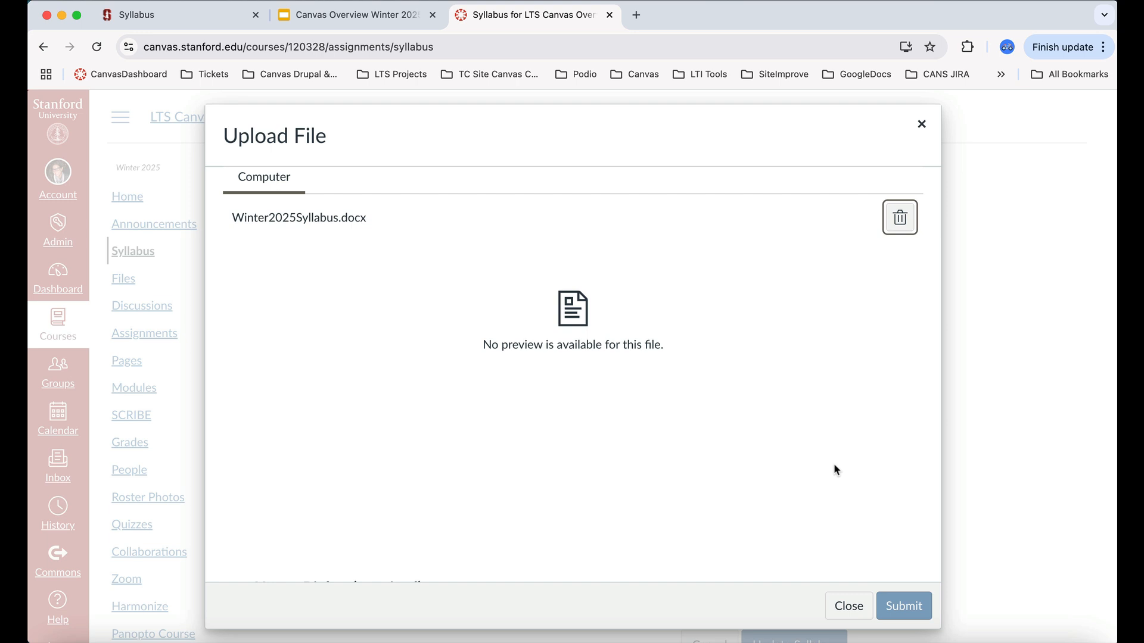
{"action": "scroll", "coordinate": [834, 467], "scroll_direction": "down", "scroll_amount": 5}
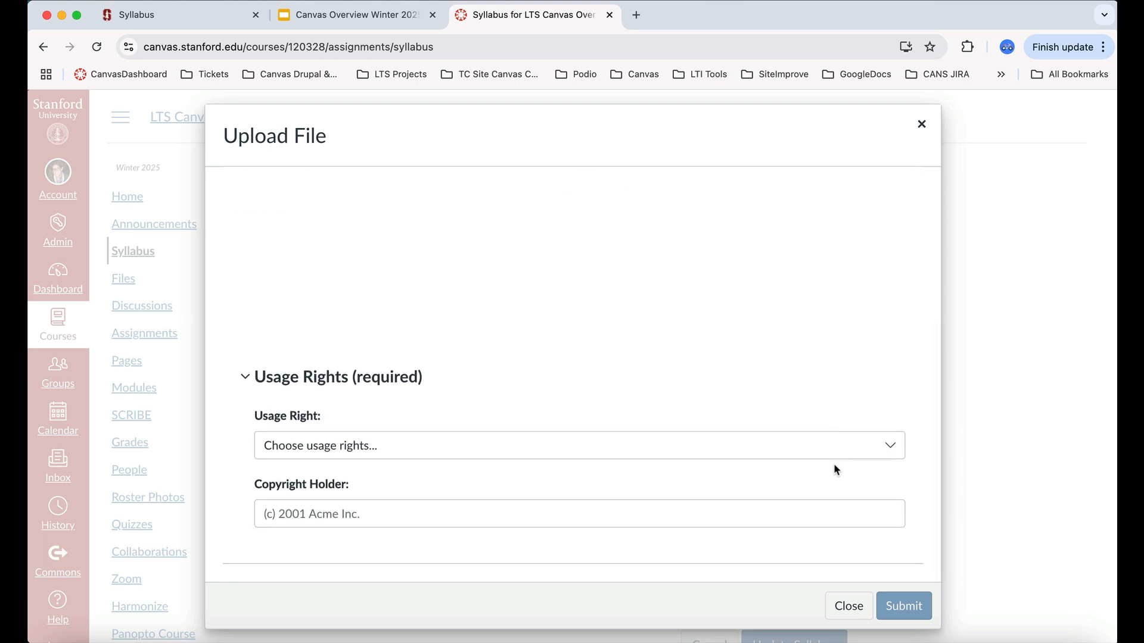
{"action": "left_click", "coordinate": [889, 447]}
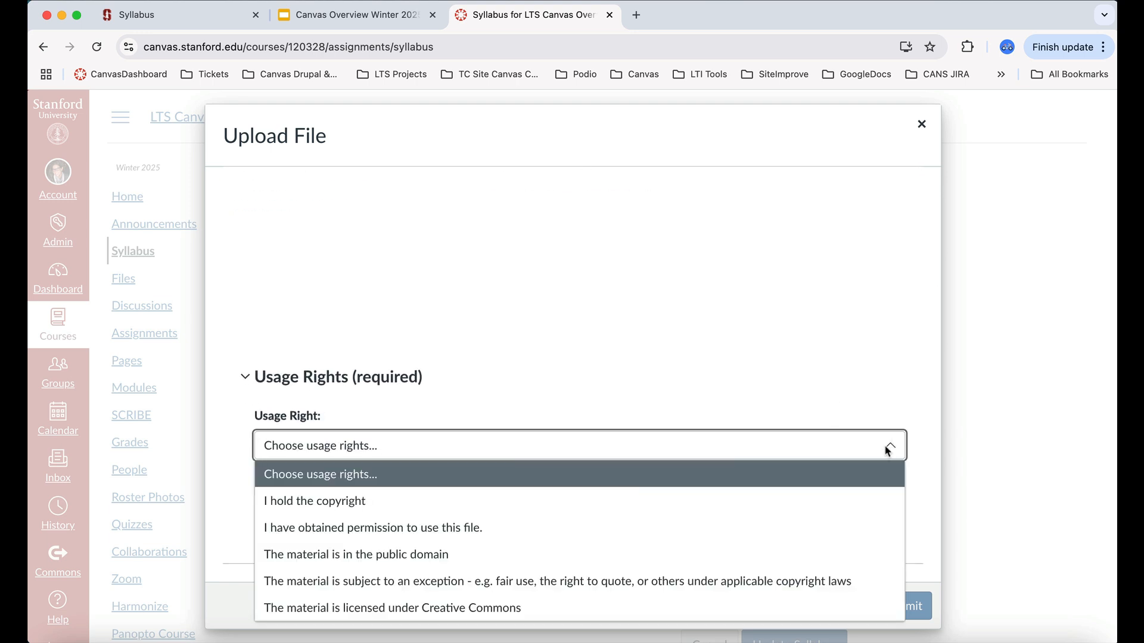
{"action": "left_click", "coordinate": [820, 502]}
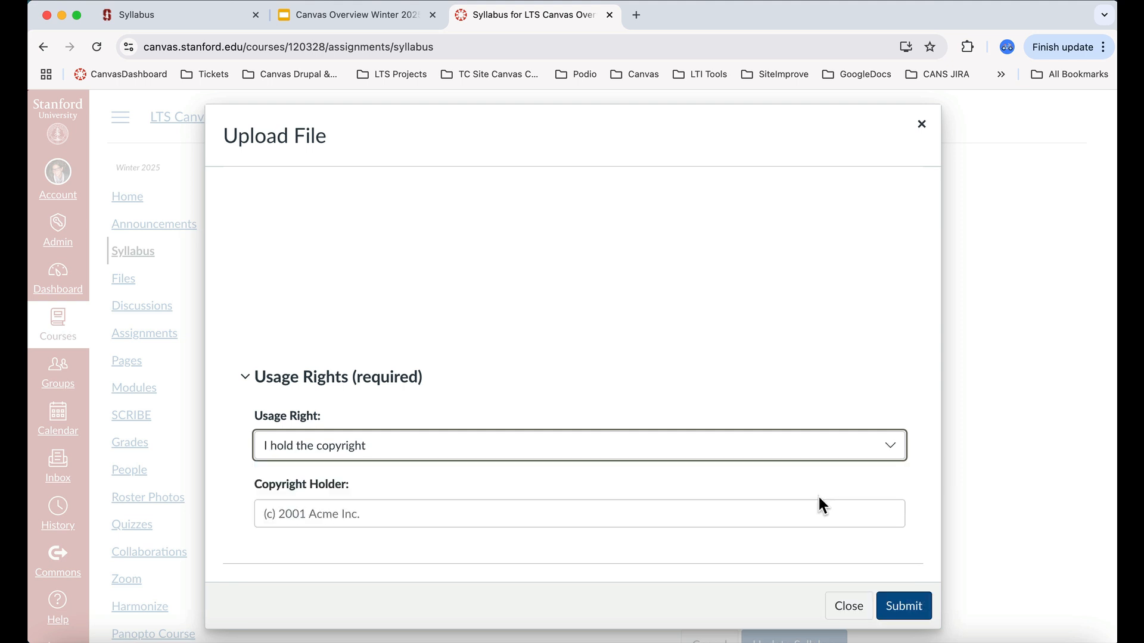
{"action": "left_click", "coordinate": [907, 605]}
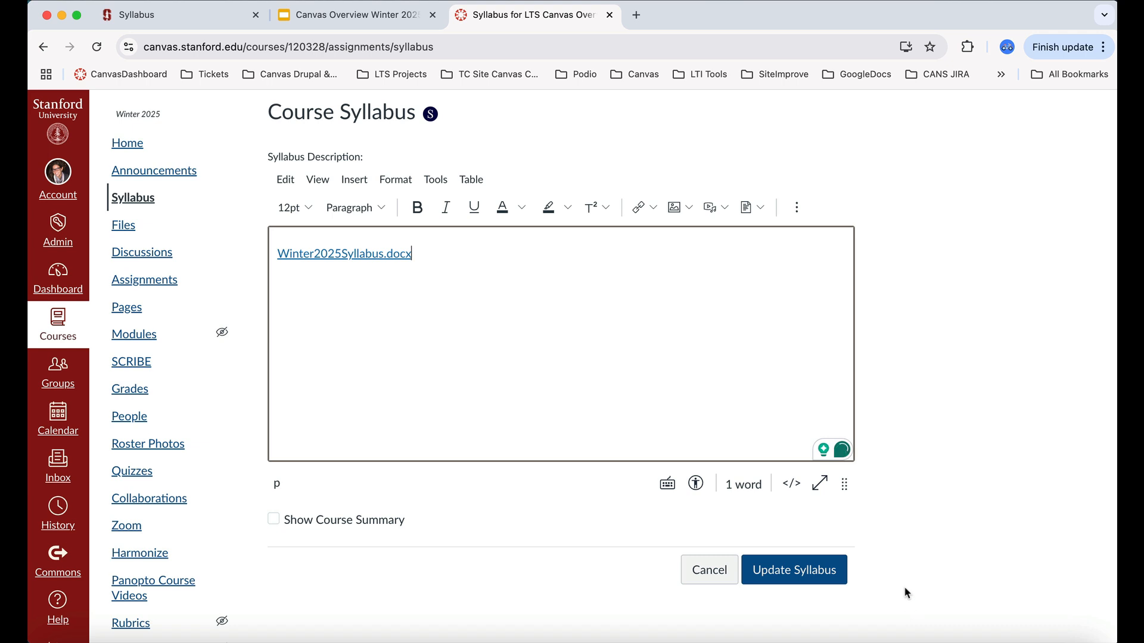
{"action": "scroll", "coordinate": [884, 524], "scroll_direction": "up", "scroll_amount": 1}
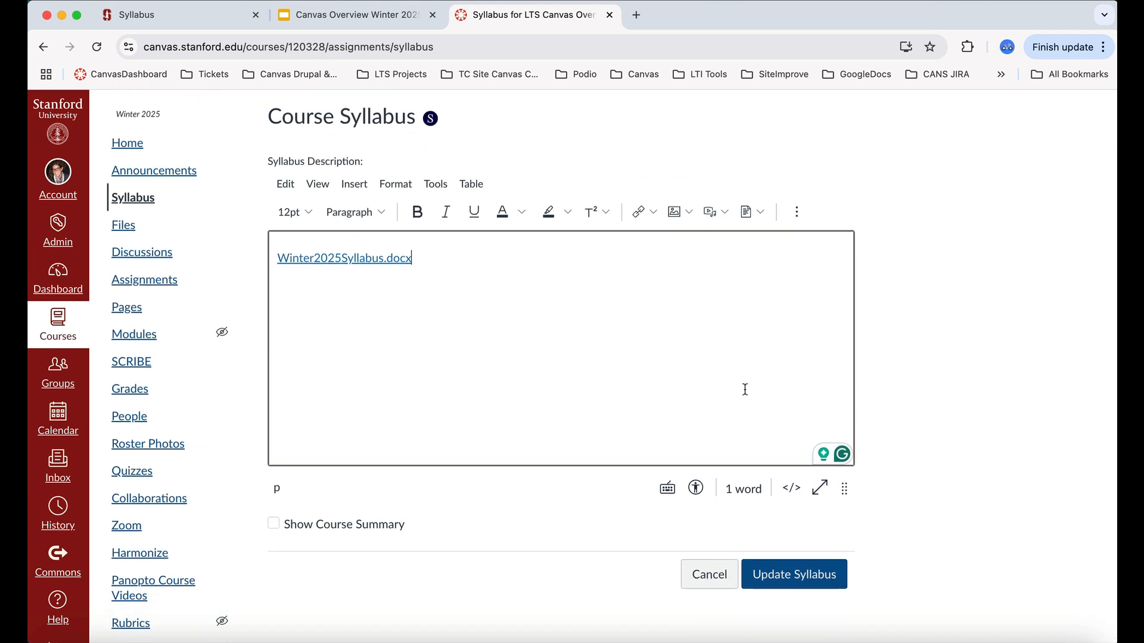
{"action": "left_click", "coordinate": [792, 575]}
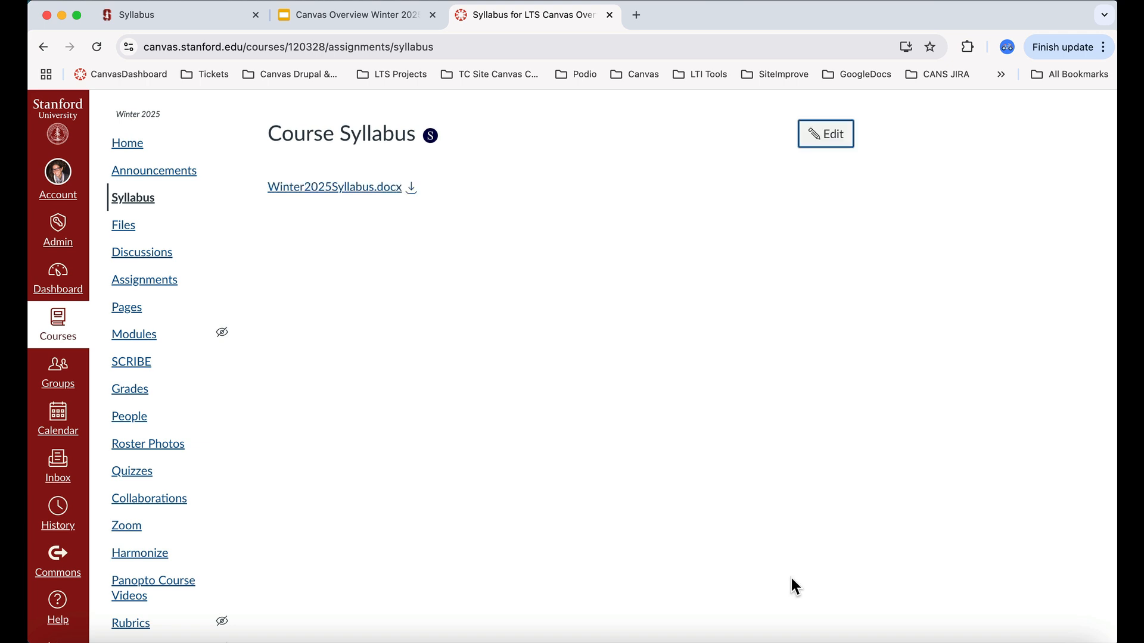